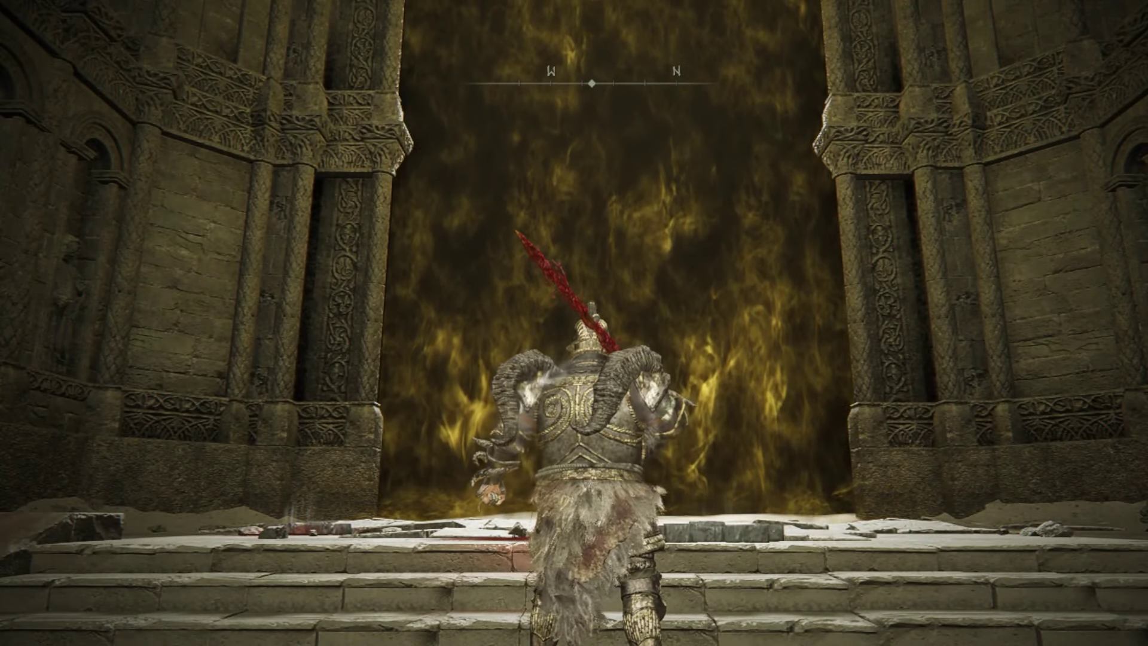
Leave Elden Ring at the golden fog gate for the Windows Start menu
key(super)
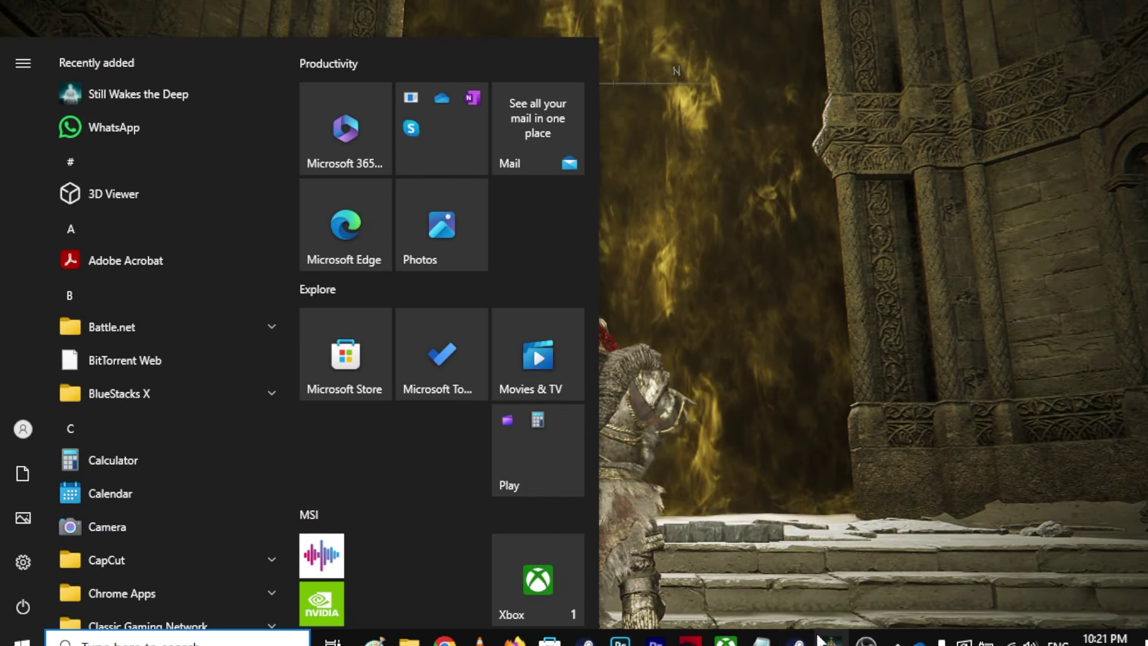
mouse_move(827, 639)
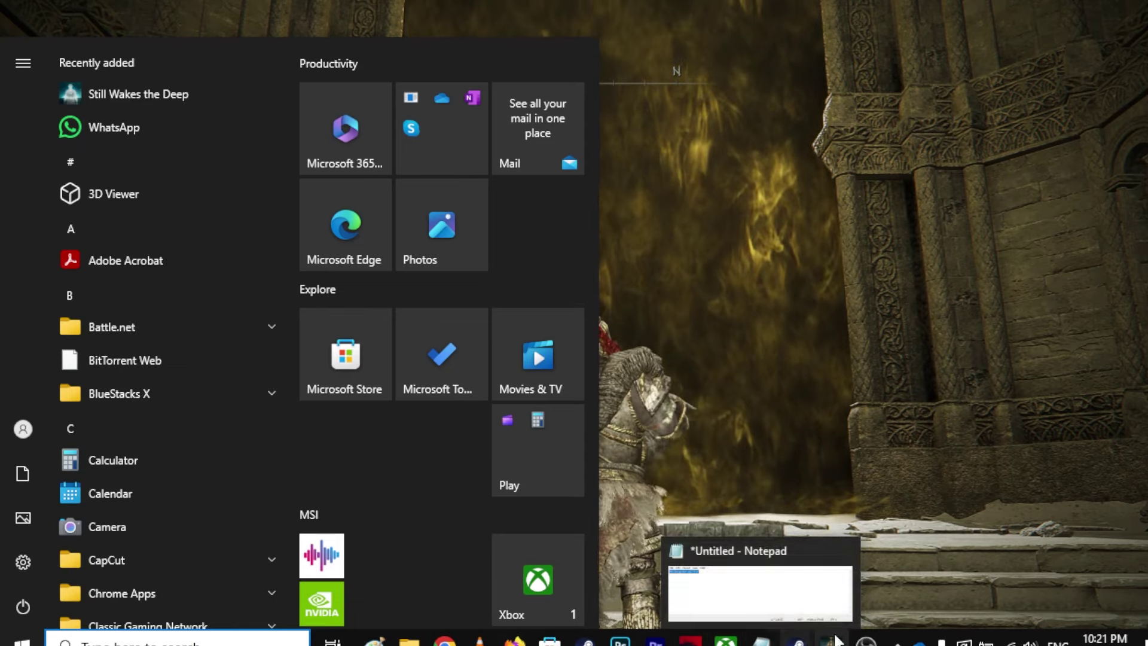
Bring the OBS Studio window, still recording Display Capture, to the foreground
click(865, 574)
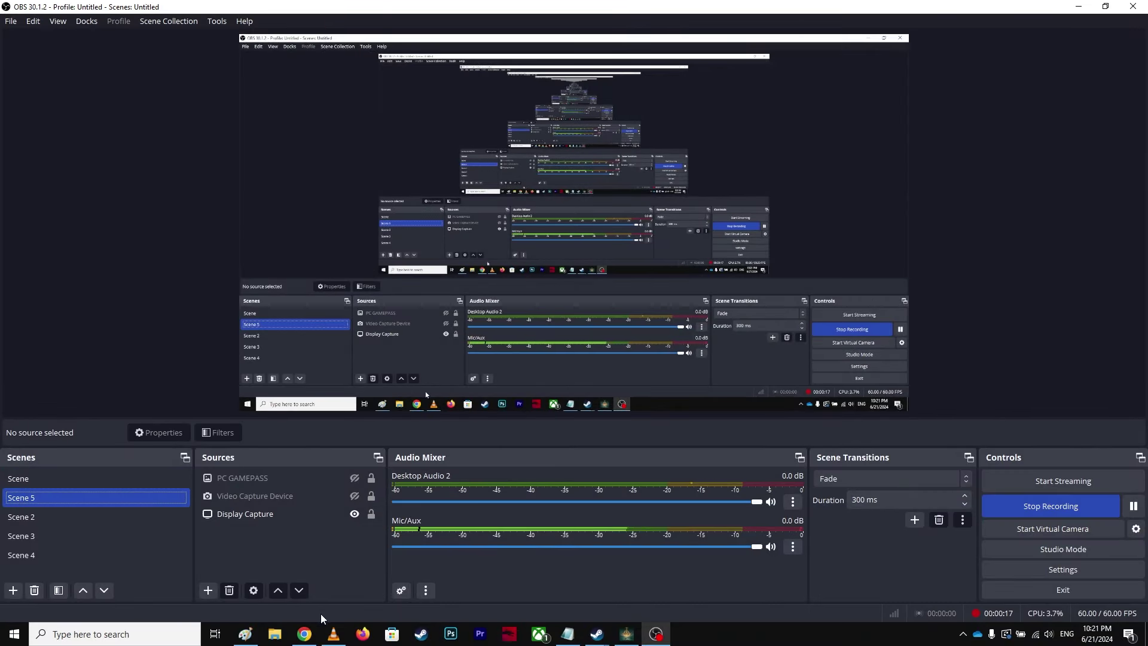
Bring up VLC and scrub the gameplay recording forward through 03:04, 12:09 and 13:17 to about 13:42
click(338, 636)
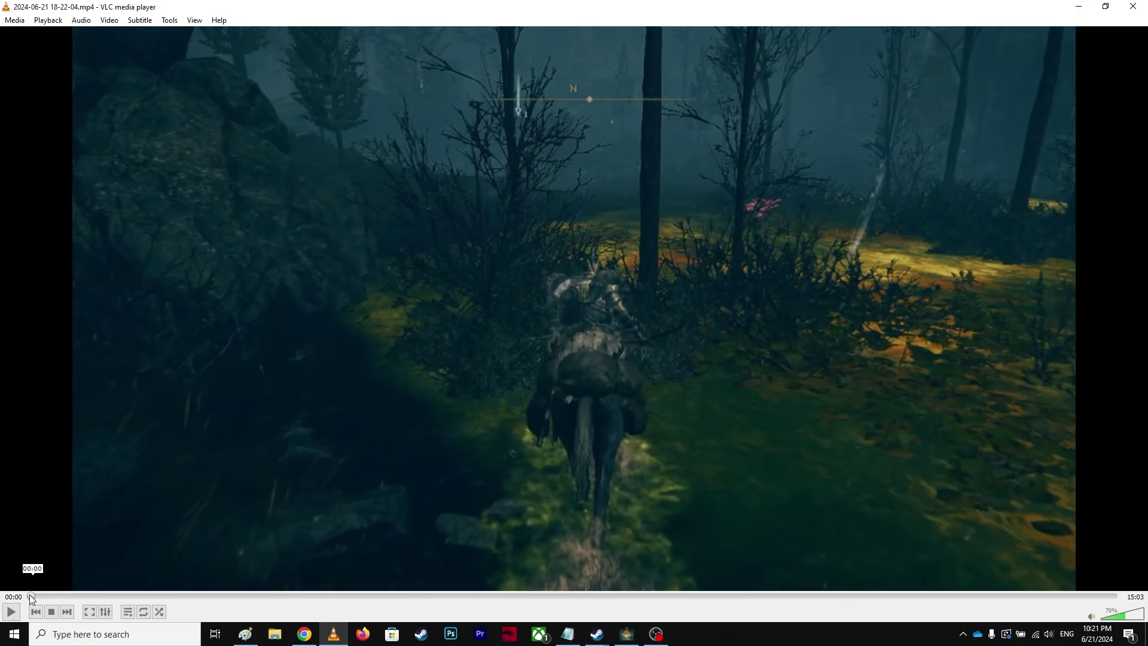
click(56, 597)
drag(56, 596, 836, 580)
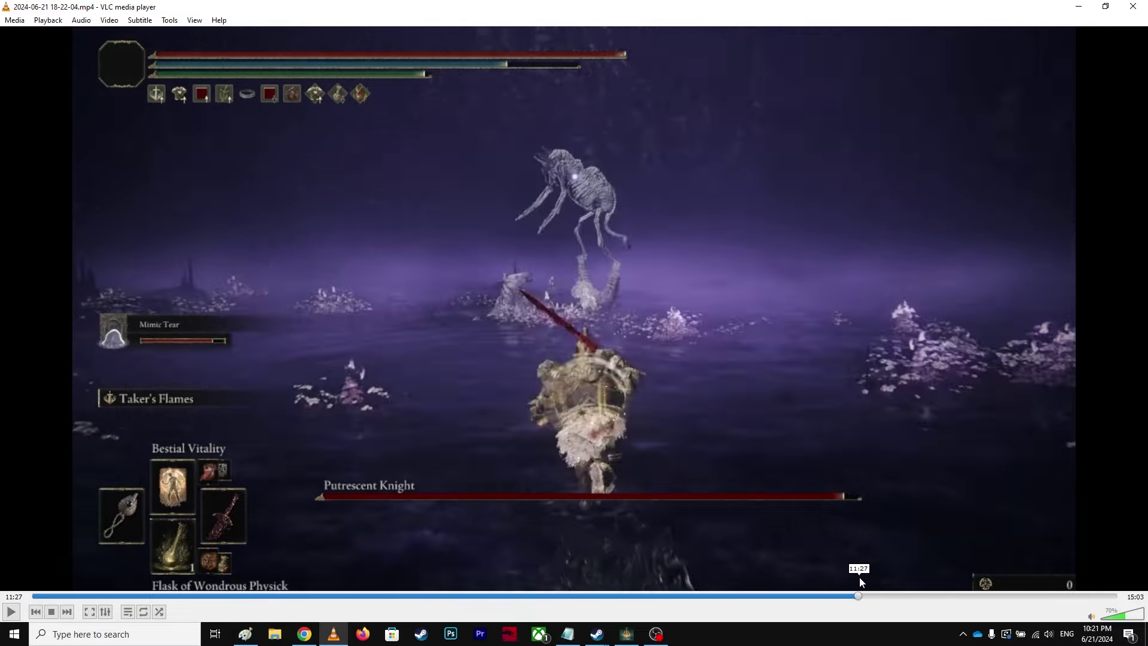
drag(836, 580, 985, 578)
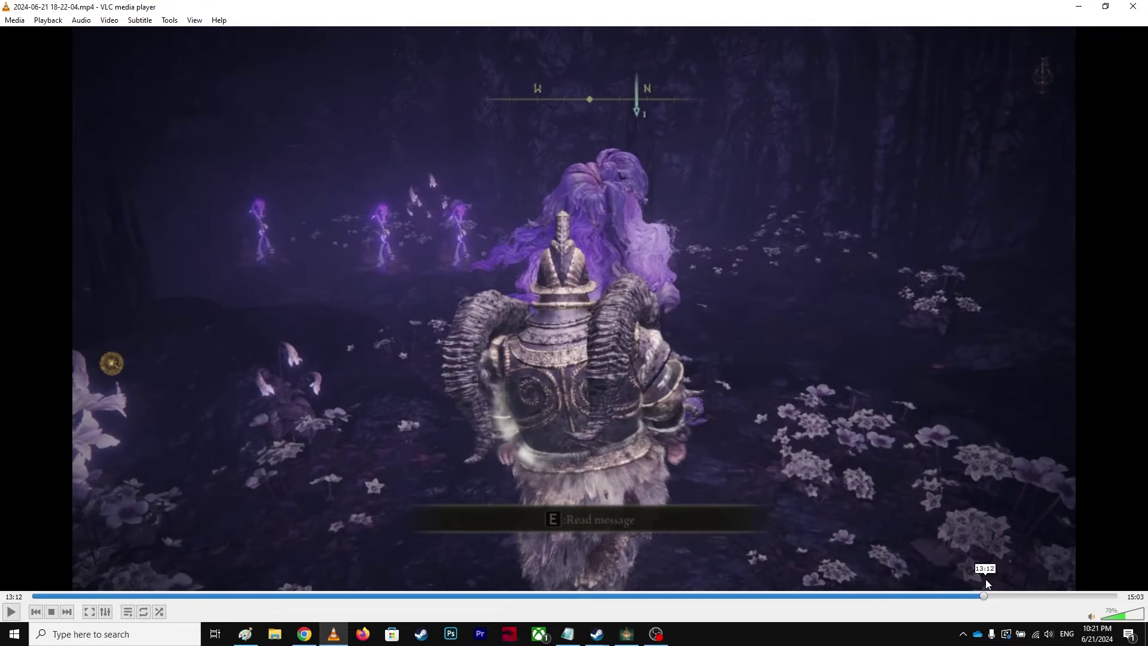
drag(985, 584, 994, 584)
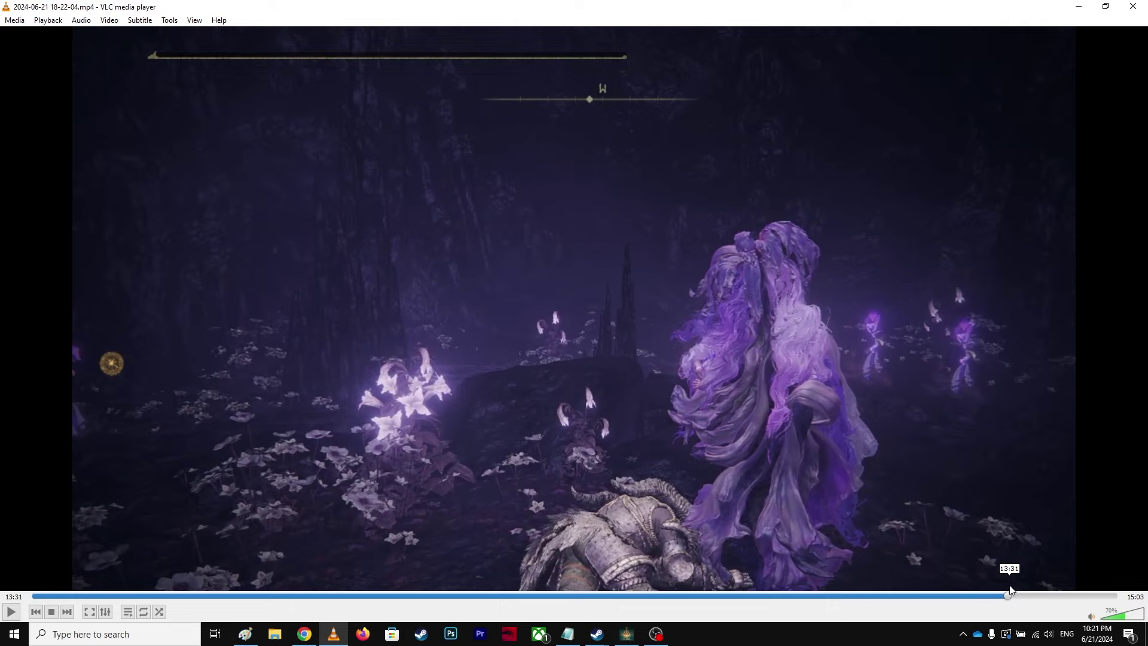
drag(995, 586, 1025, 592)
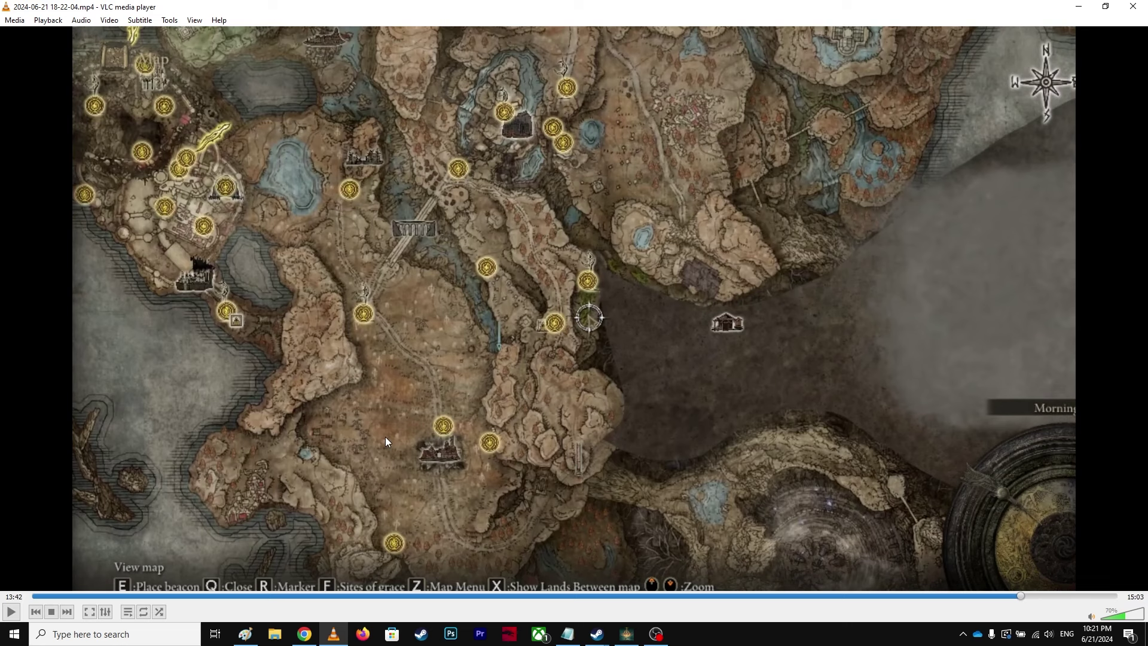
Resume the recording and pause it at 14:00 of 15:03
key(space)
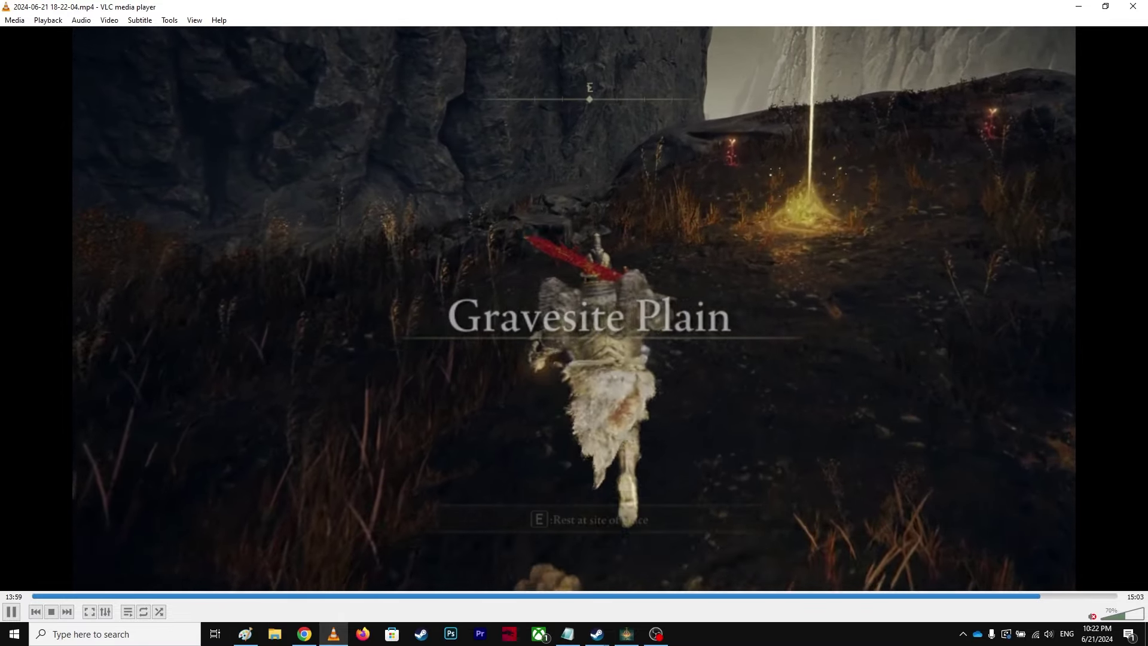
key(space)
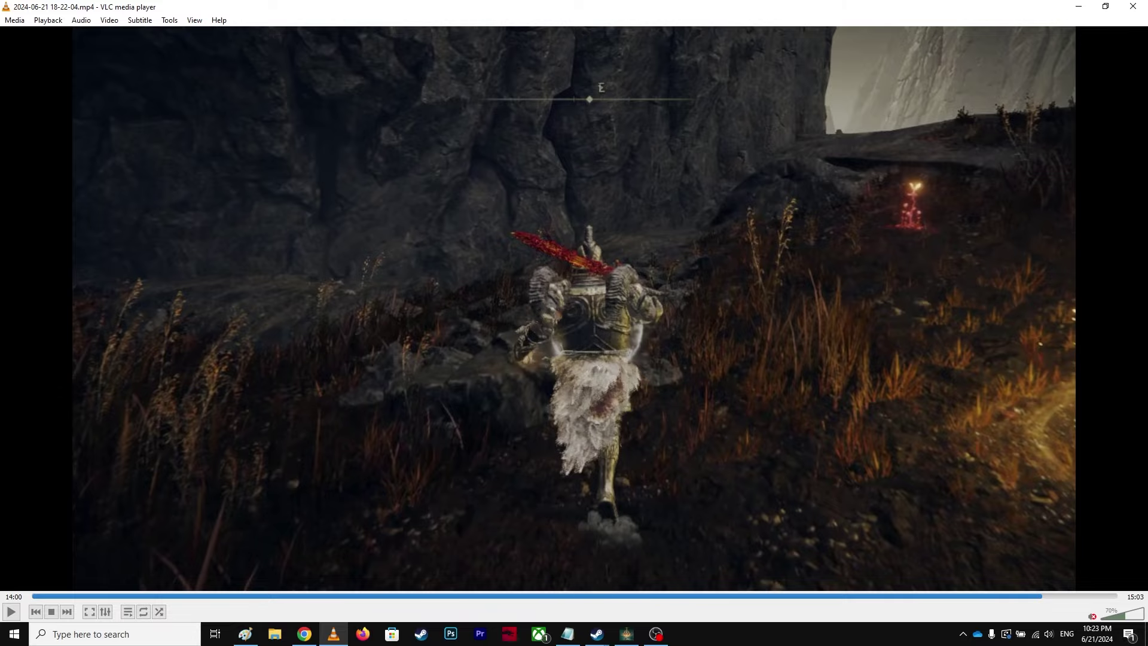
Highlight IGN's 'Return to Thiollier' paragraph about him disappearing, then minimize Chrome
click(305, 634)
scroll(577, 404, down, 5)
scroll(1014, 368, down, 5)
scroll(1113, 233, down, 5)
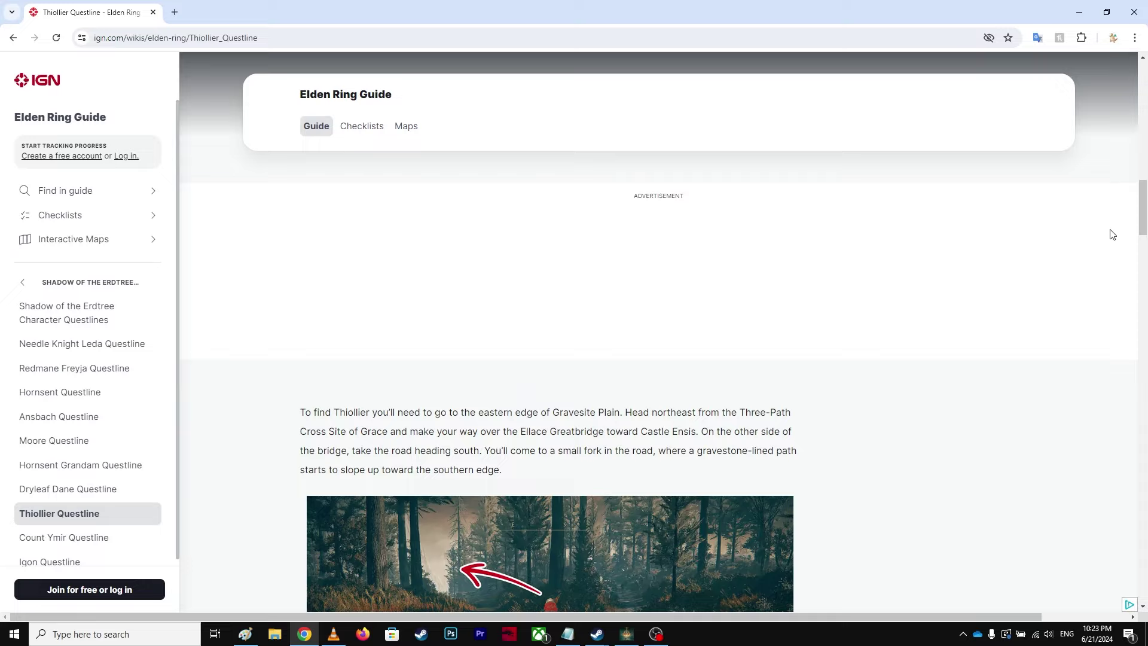
mouse_move(1143, 208)
mouse_down()
mouse_move(1142, 484)
mouse_move(1143, 461)
mouse_up()
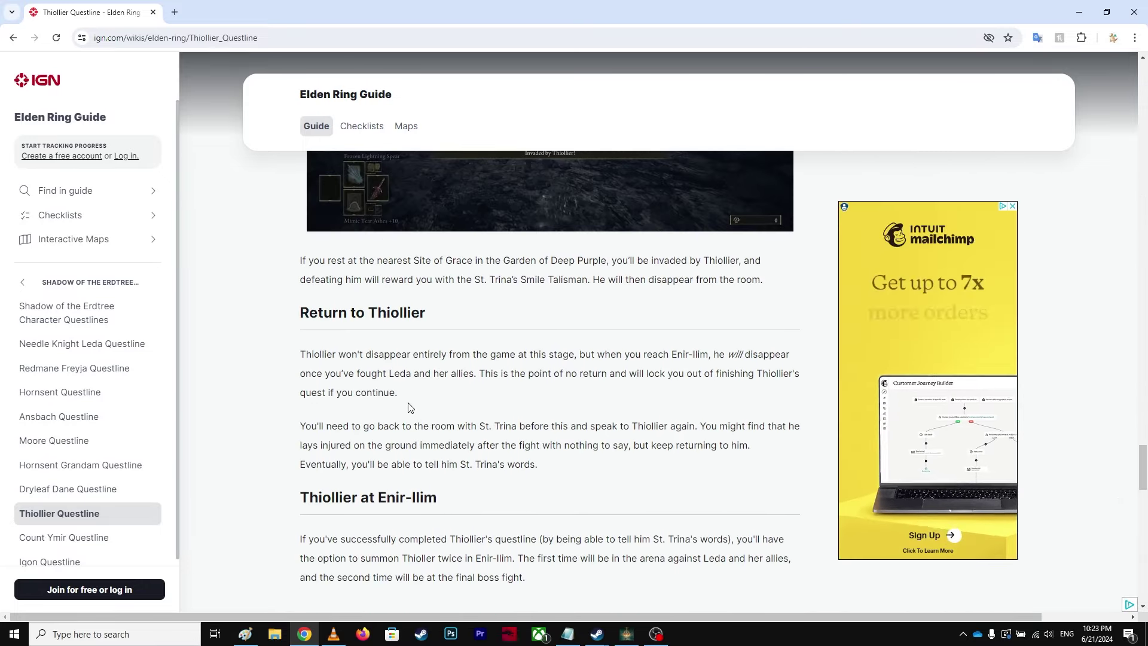
drag(292, 351, 758, 356)
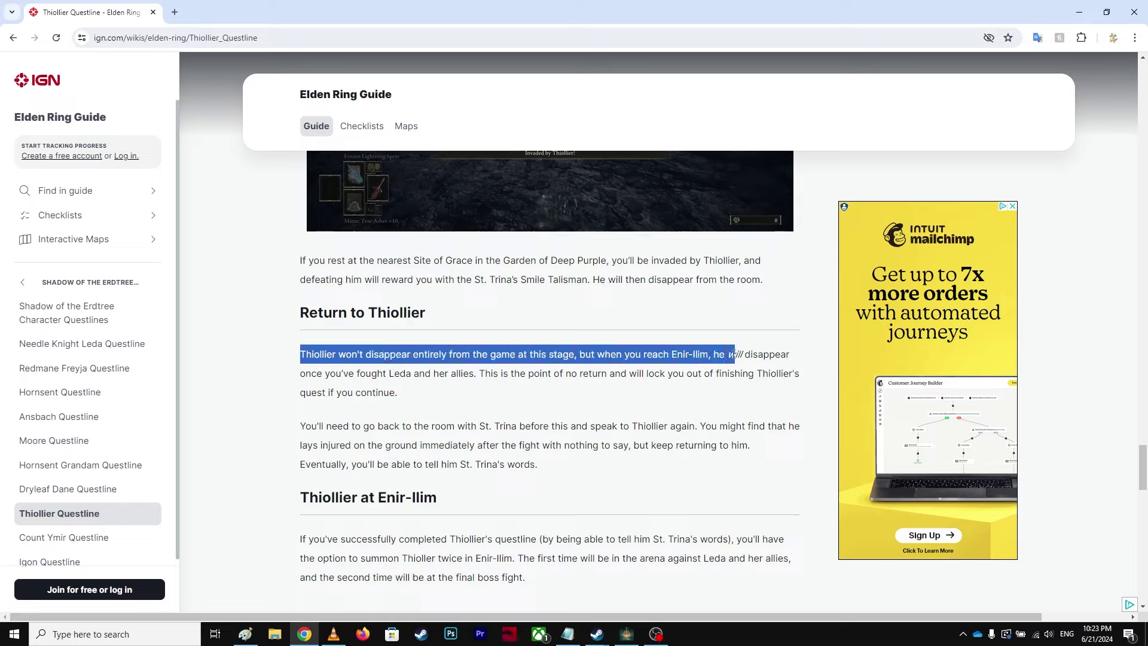
drag(760, 356, 437, 399)
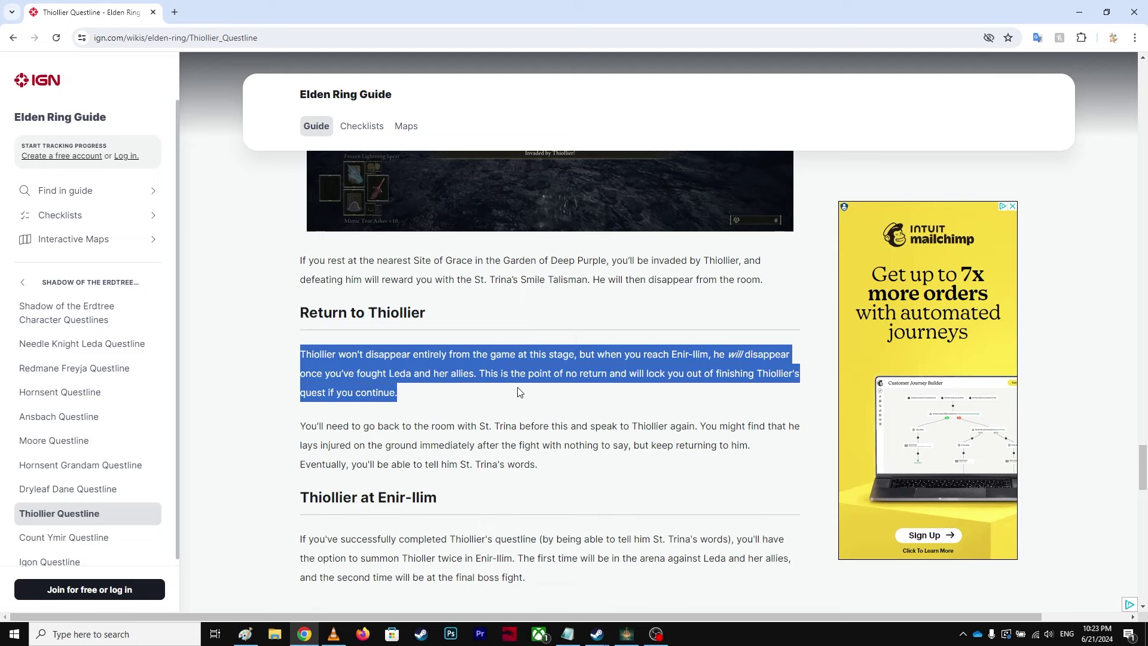
click(1078, 10)
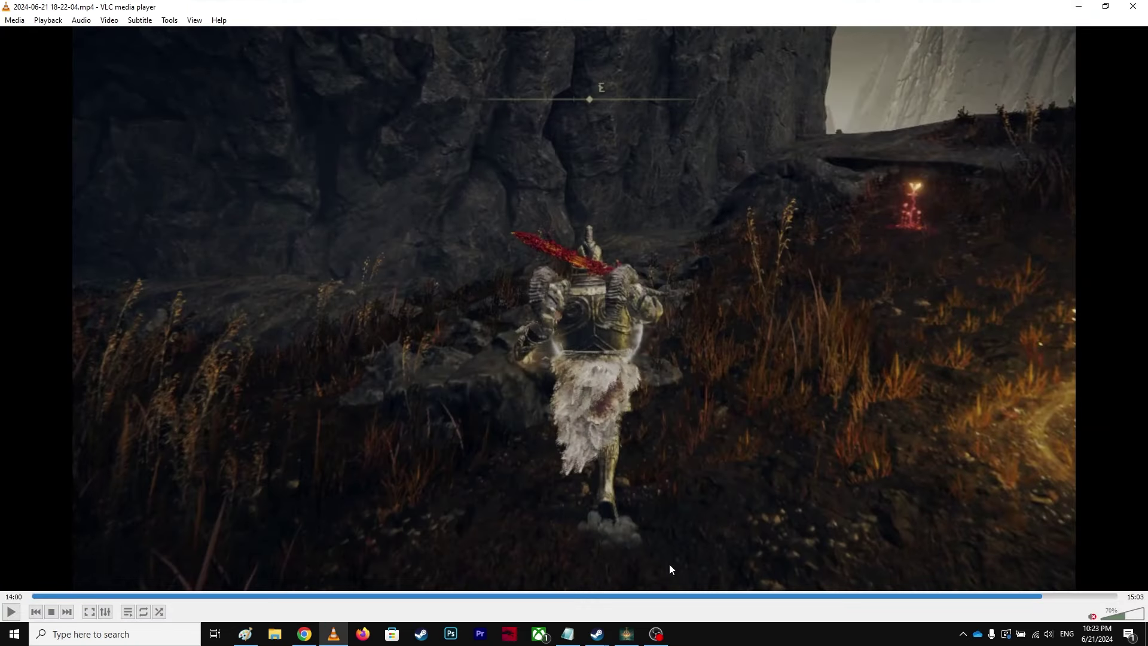
Bring OBS Studio back to the front, leaving the VLC footage behind
click(655, 634)
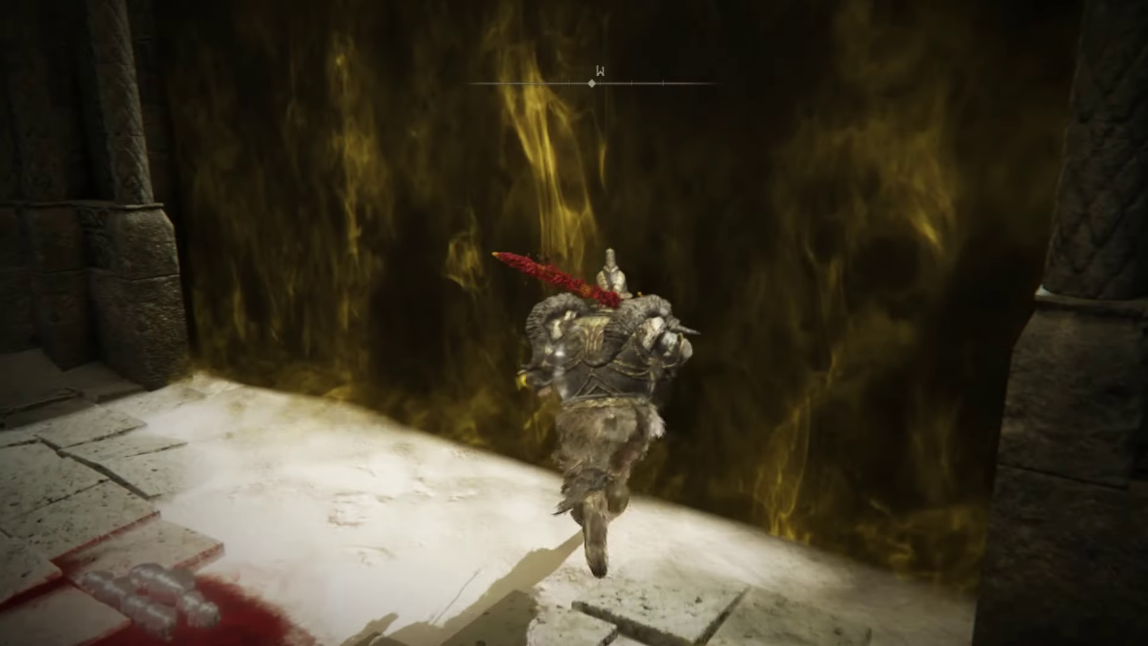
Fast-travel from the in-game map to Pillar Path Cross
key(g)
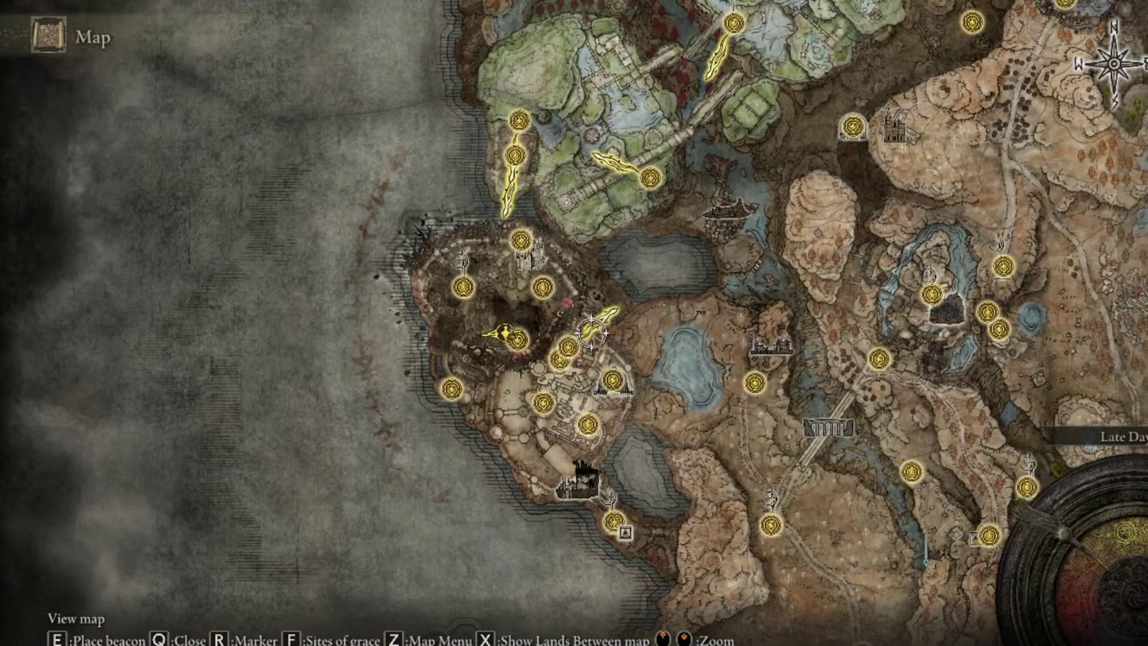
key(Right)
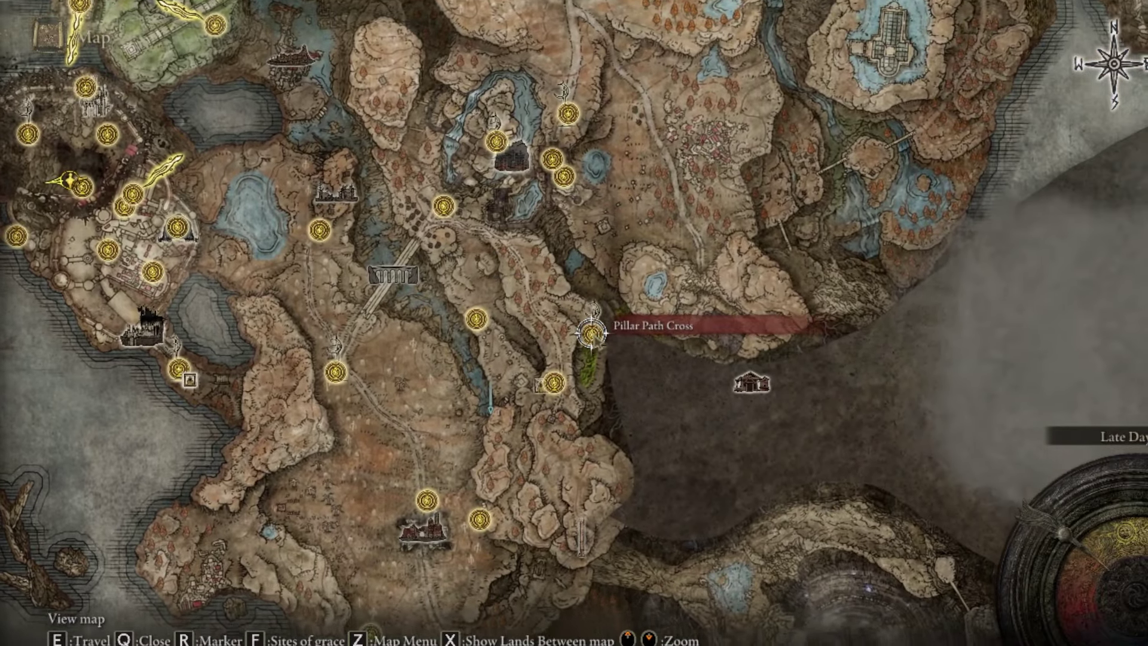
key(e)
key(e)
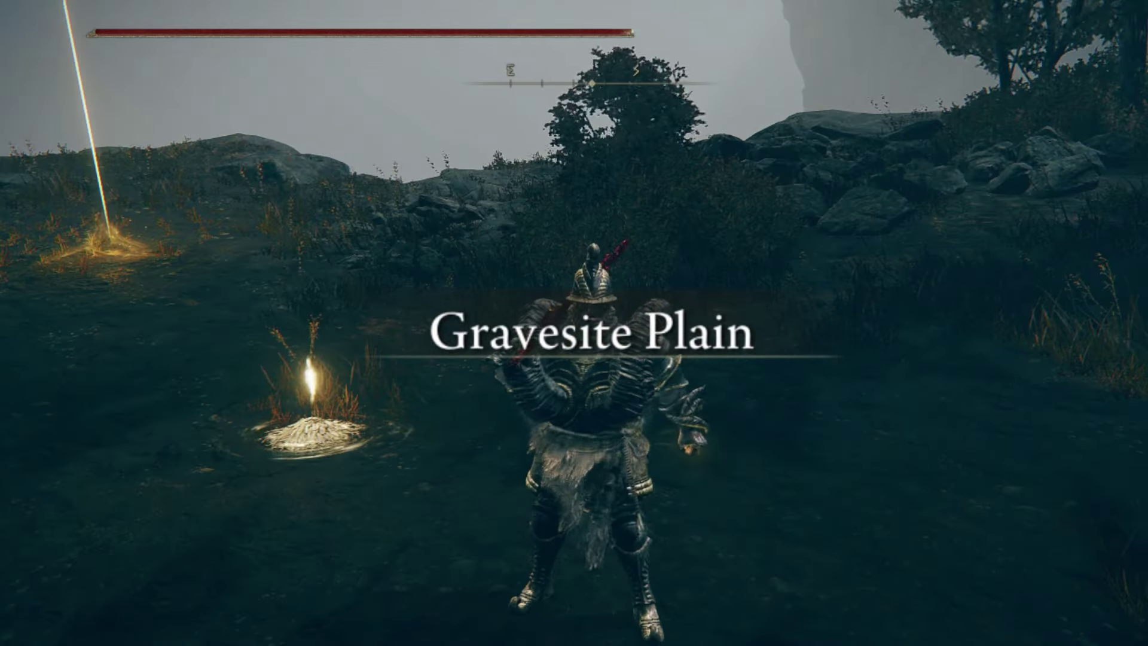
Run around the Gravesite Plain grace area, then reopen the world map
key(w)
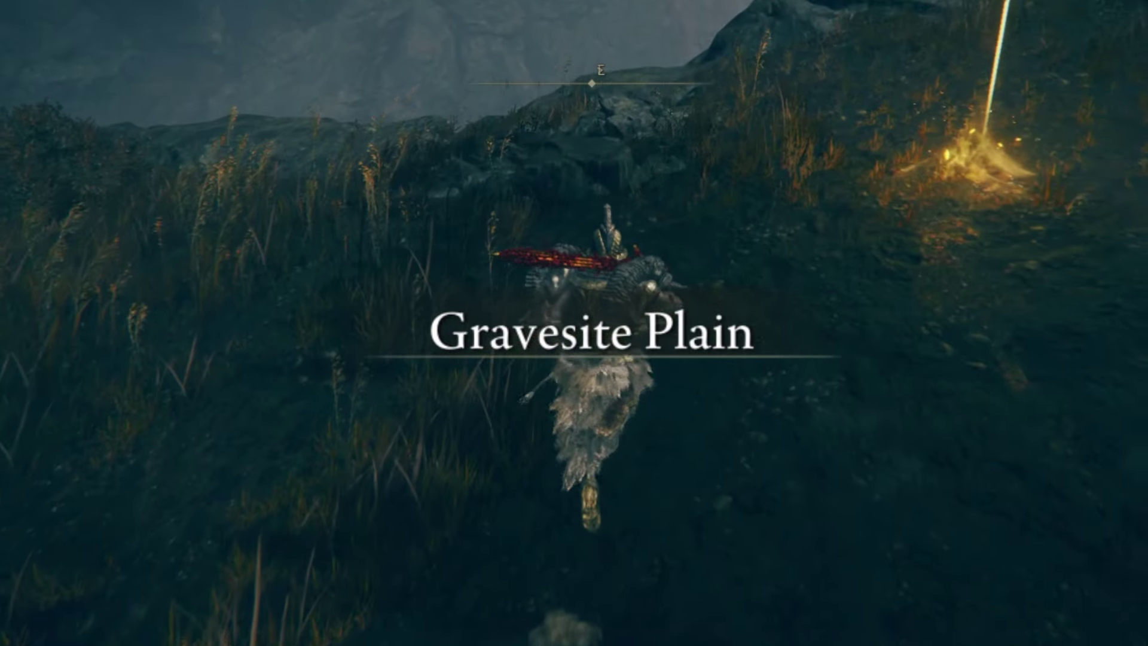
key(w)
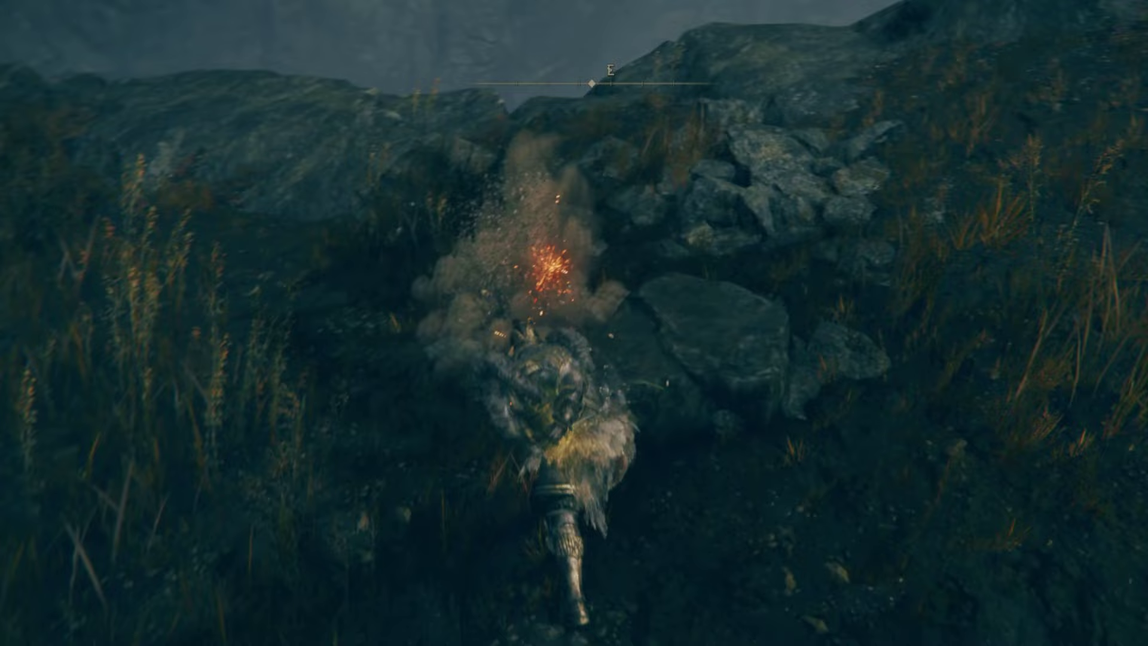
key(g)
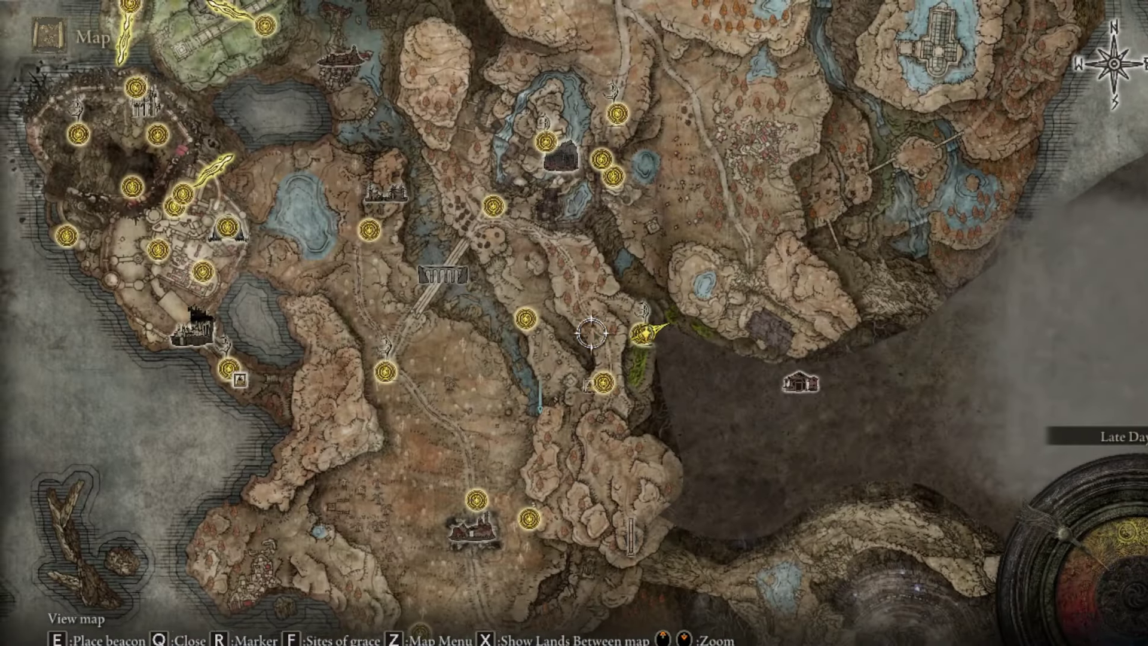
scroll(591, 334, down, 5)
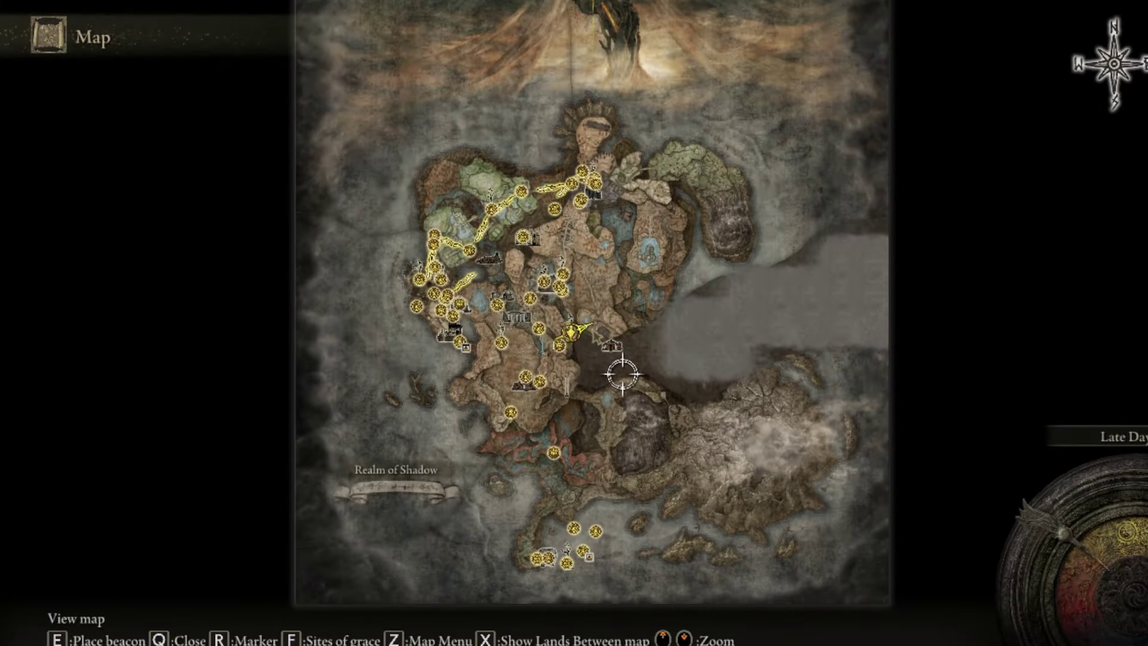